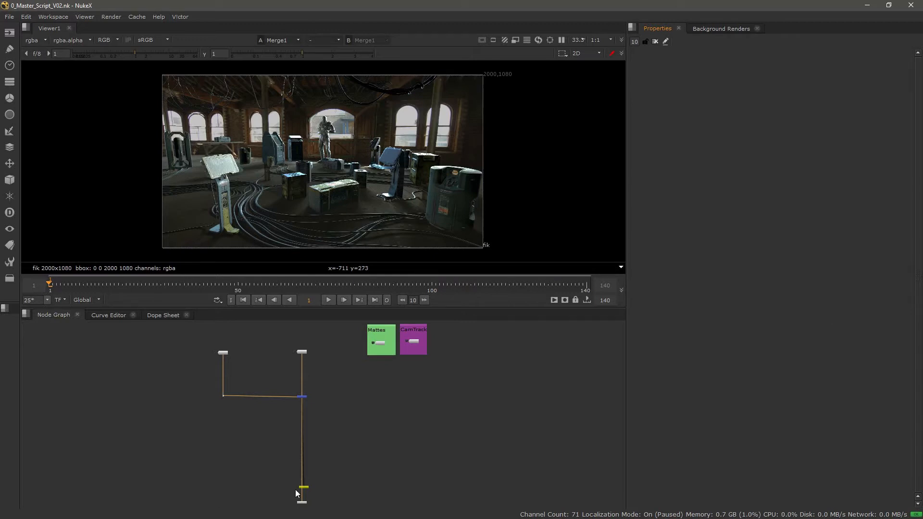
View the LiveGroup1 node that loads the background script and rename it as BG
scroll(220, 361, up, 5)
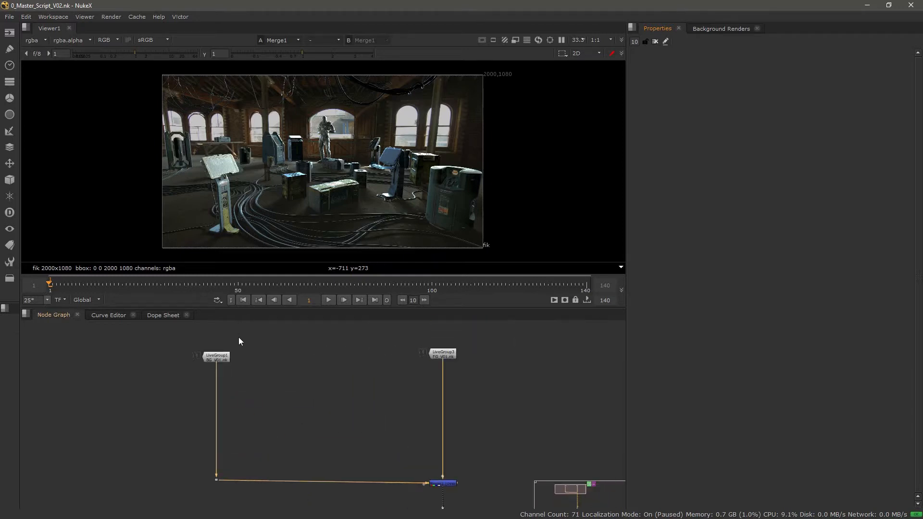
double_click(213, 360)
key(1)
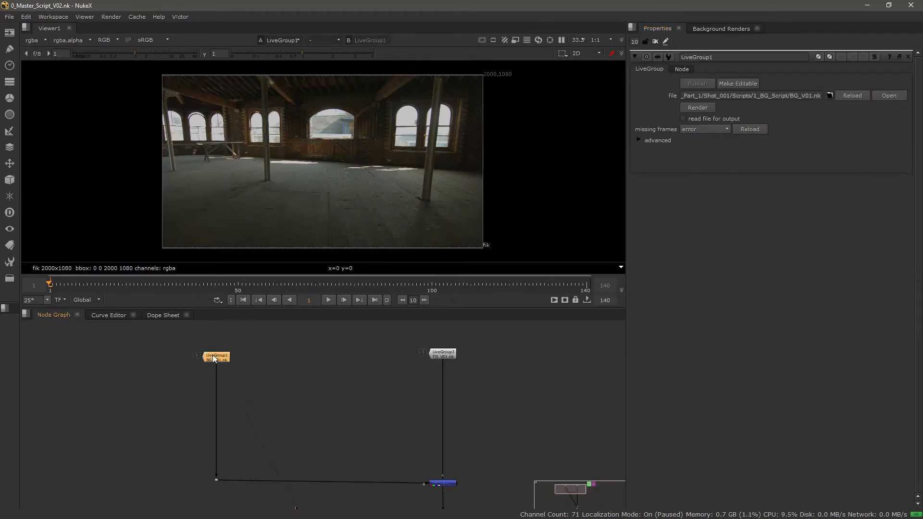
text(nBG)
key(Return)
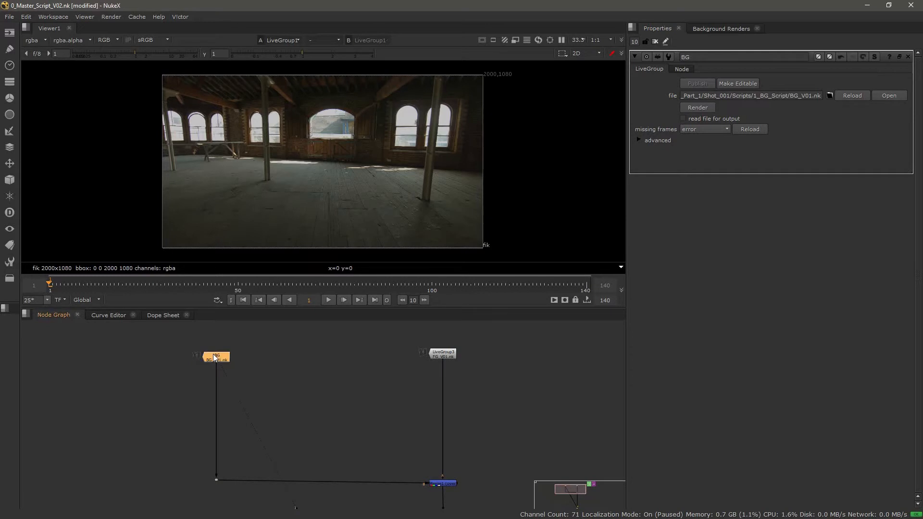
Preview the background at frame 73 and version the BG live group's file up to BG_V02.nk
click(293, 368)
scroll(358, 164, up, 3)
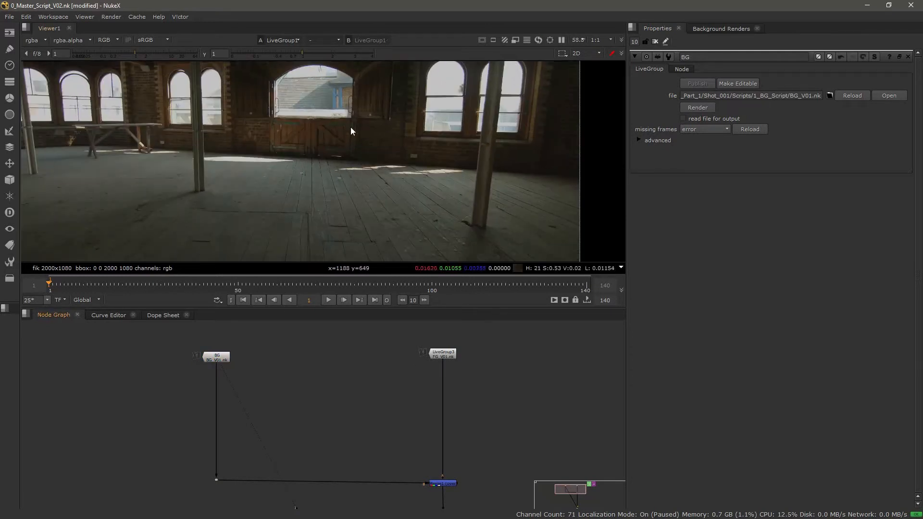
drag(288, 284, 327, 290)
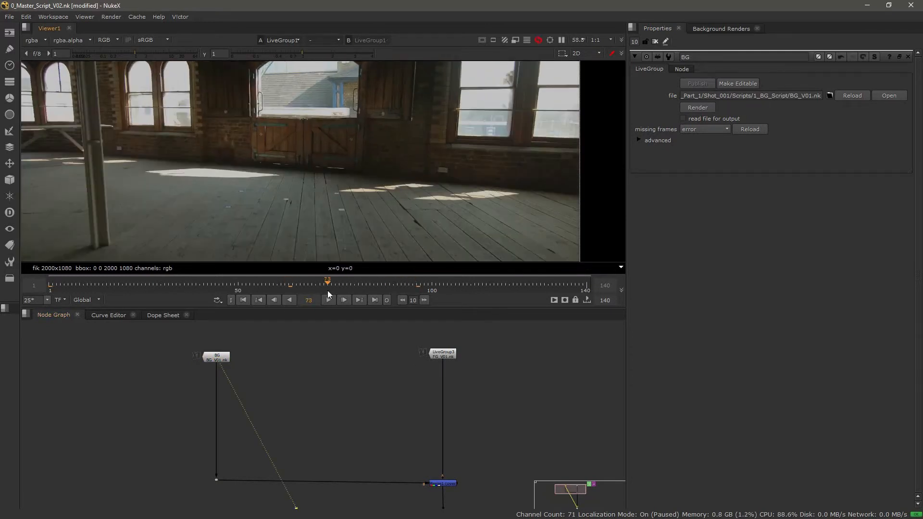
click(217, 361)
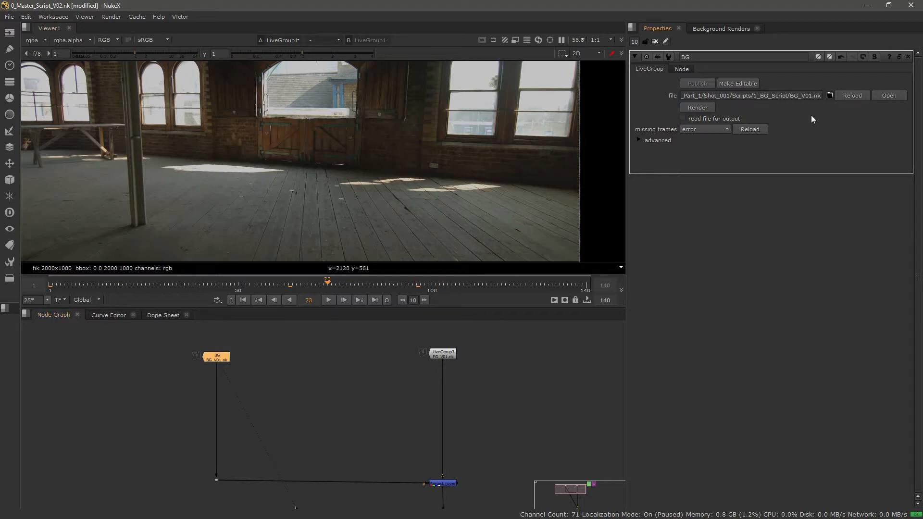
key(alt+Up)
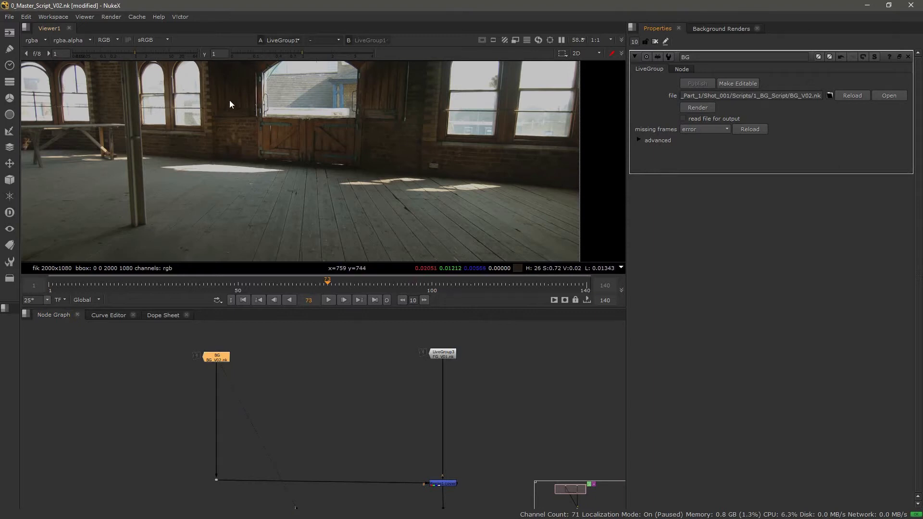
Rename the LiveGroup3 node as FG and version its file up to FG_V02.nk
double_click(449, 356)
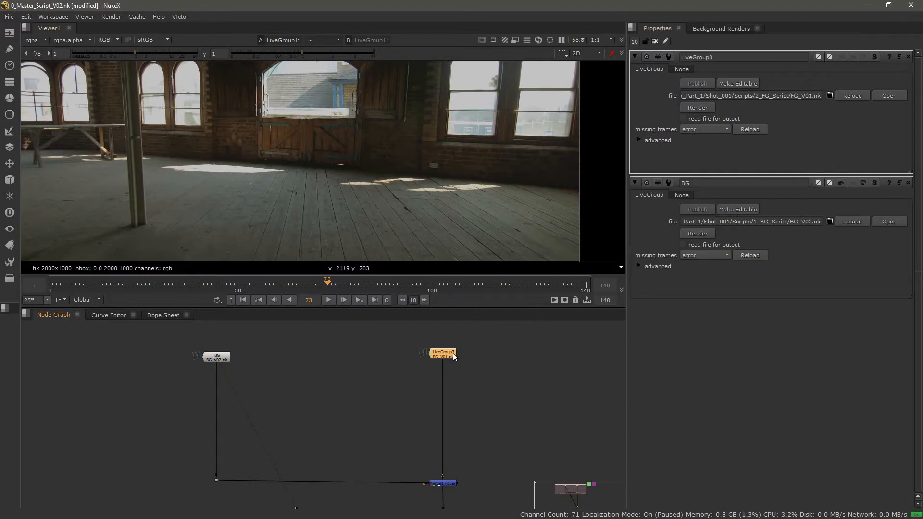
text(nFG)
key(Return)
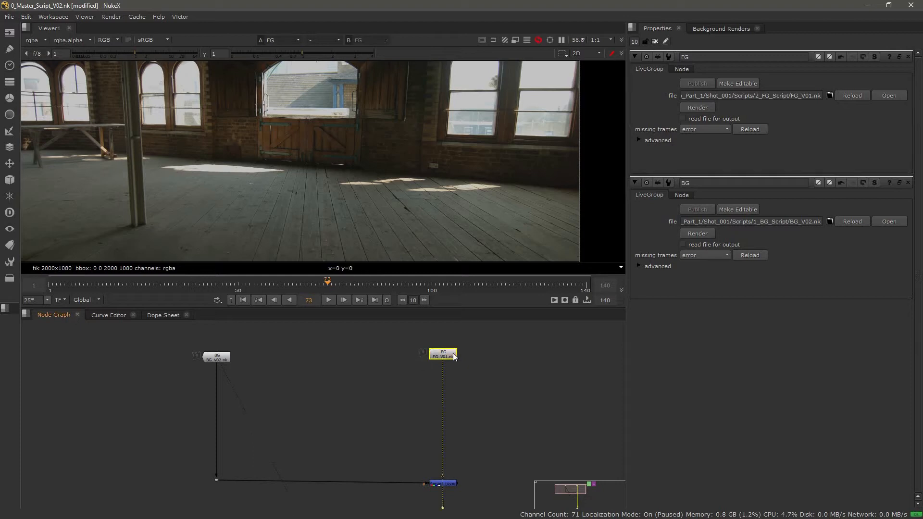
scroll(266, 196, down, 2)
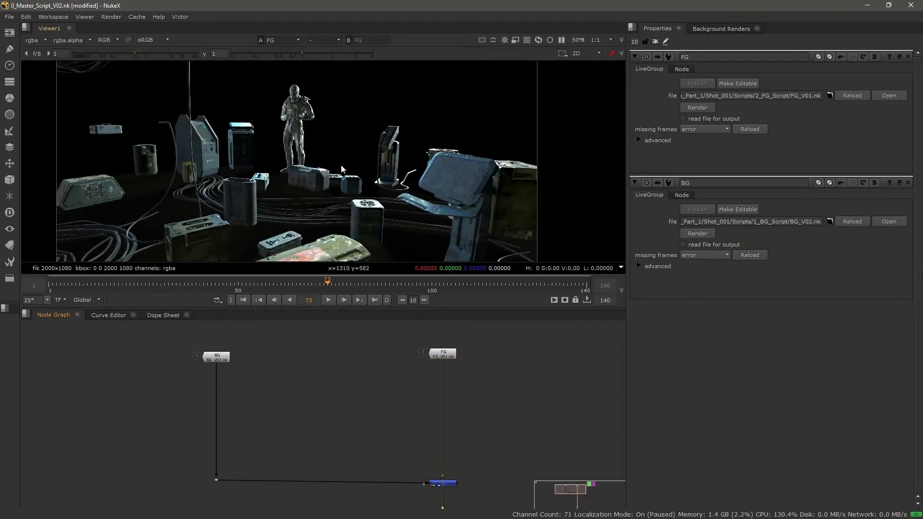
click(837, 126)
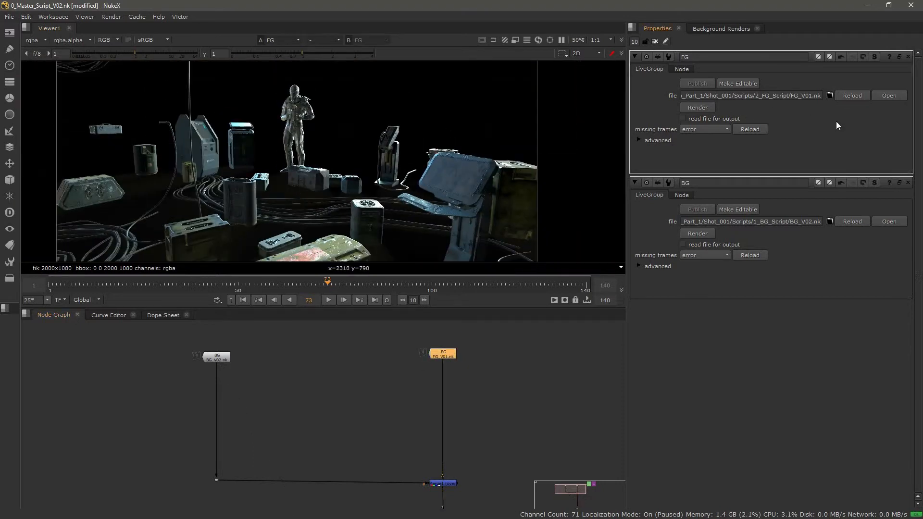
key(alt+Up)
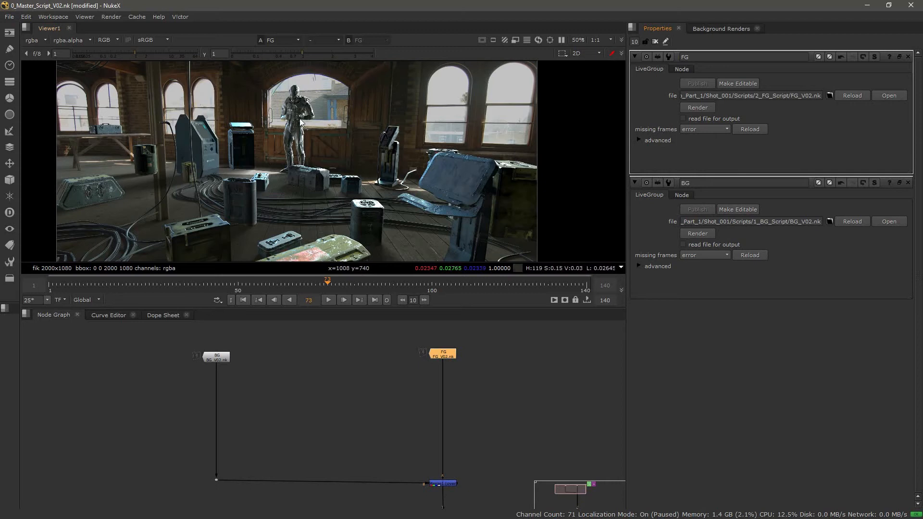
Compare the outputs of the BG and FG live groups in the viewer
click(214, 360)
key(1)
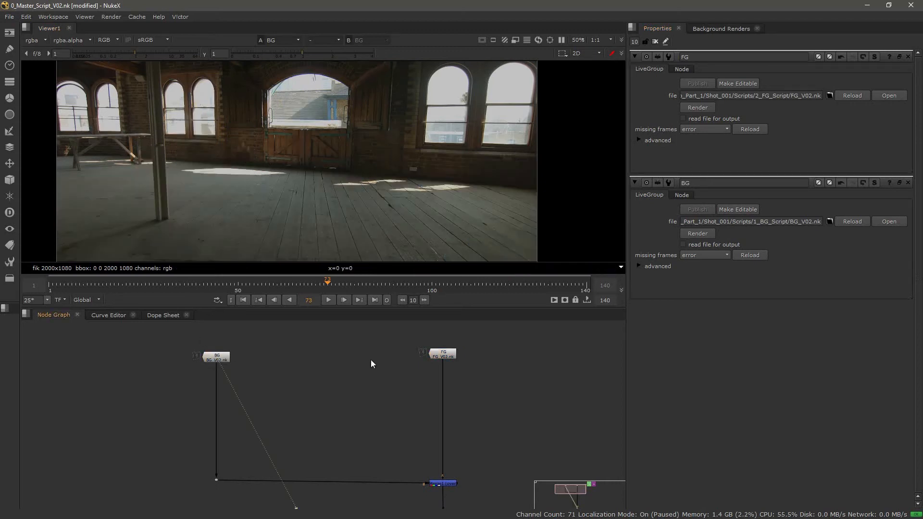
click(448, 355)
key(1)
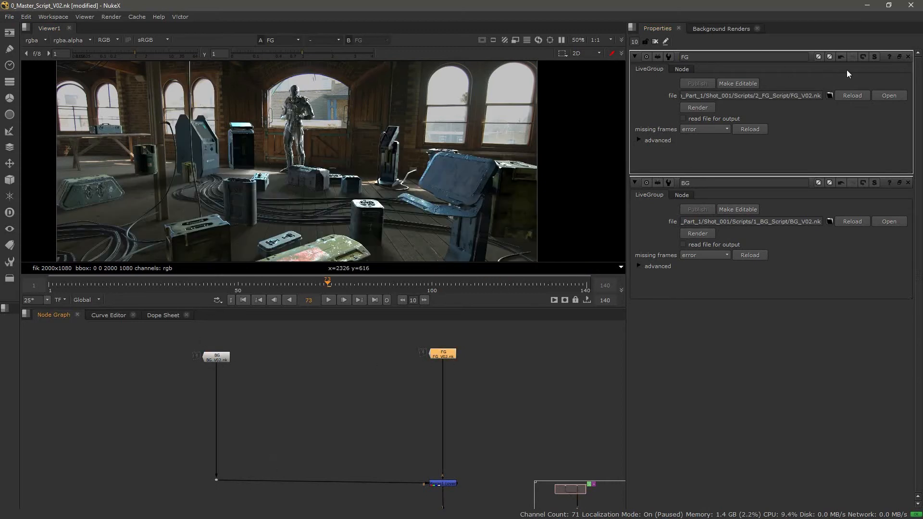
Open the FG live group's internal node graph and examine its 3D backdrop down to the output
click(873, 56)
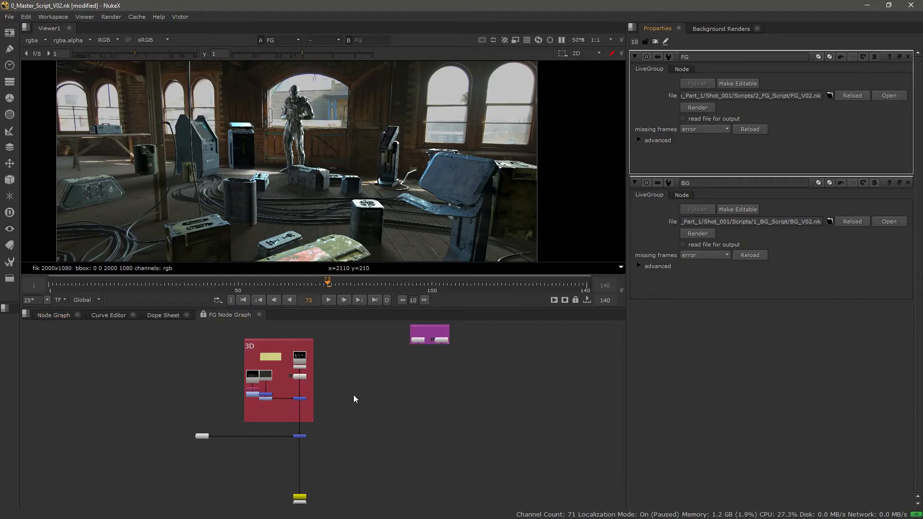
scroll(362, 373, up, 5)
middle_drag(362, 433, 438, 396)
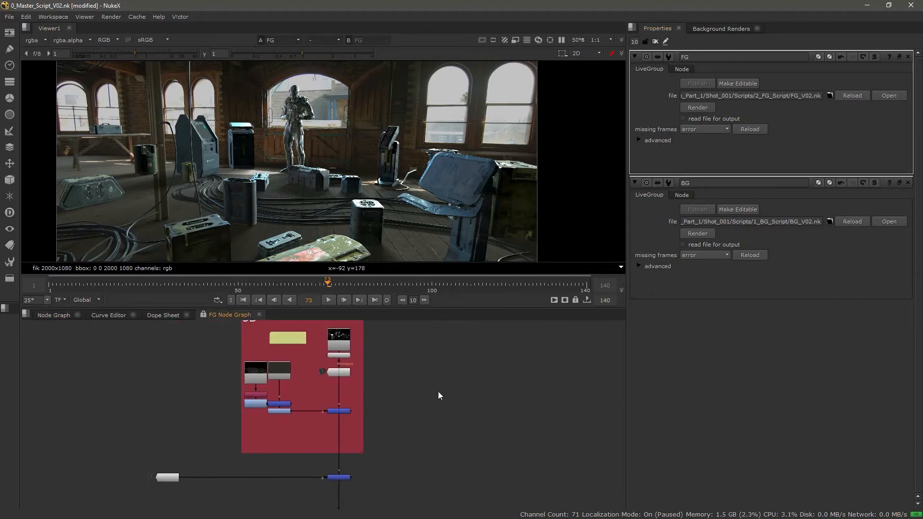
scroll(476, 416, up, 3)
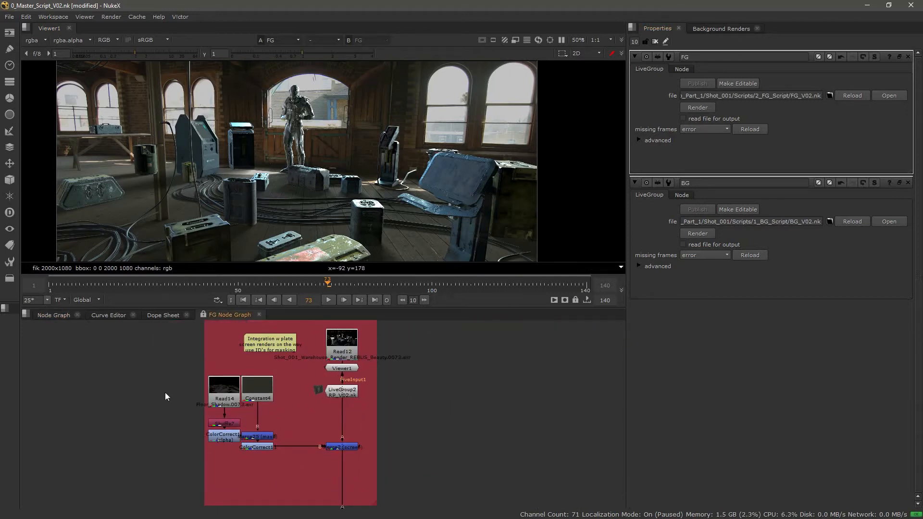
middle_drag(230, 478, 292, 286)
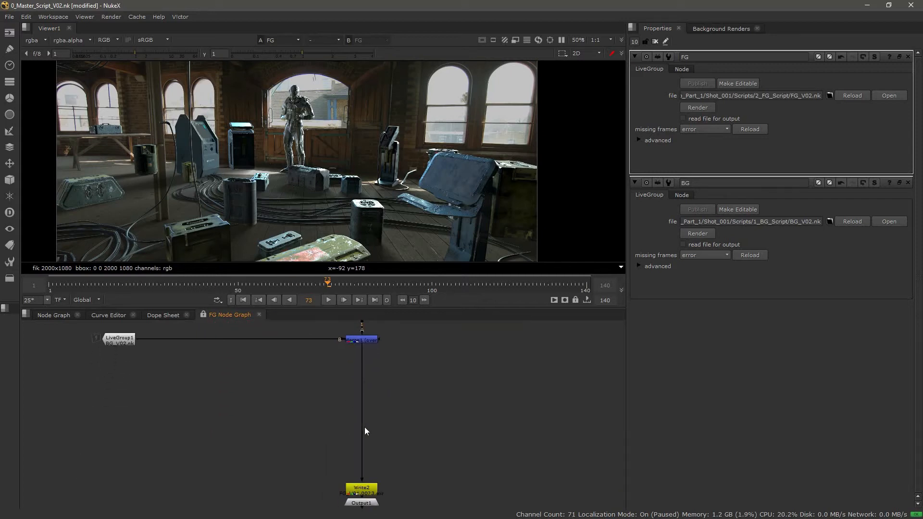
Examine how the FG graph runs from the 3D backdrop through the LiveGroup1 background merge to the Write2 and Output1 nodes
drag(298, 451, 367, 500)
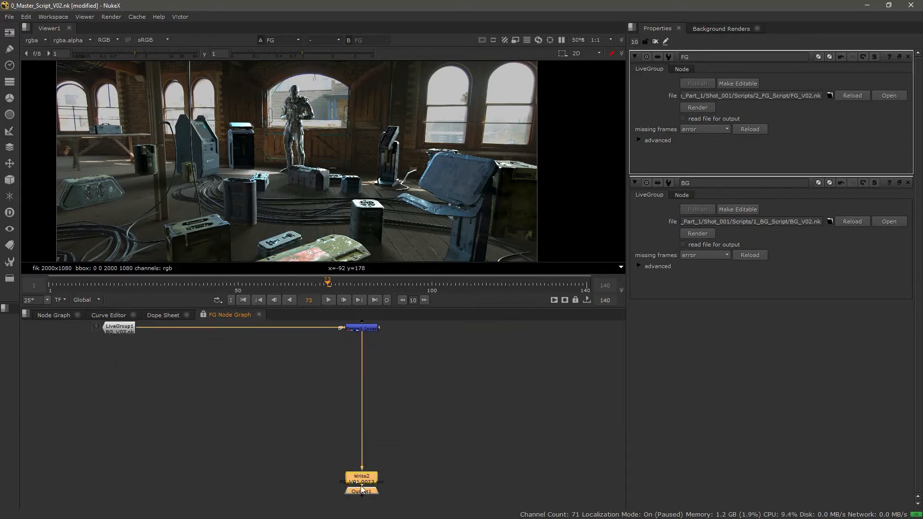
middle_drag(389, 391, 393, 479)
click(339, 380)
drag(89, 383, 450, 448)
click(454, 440)
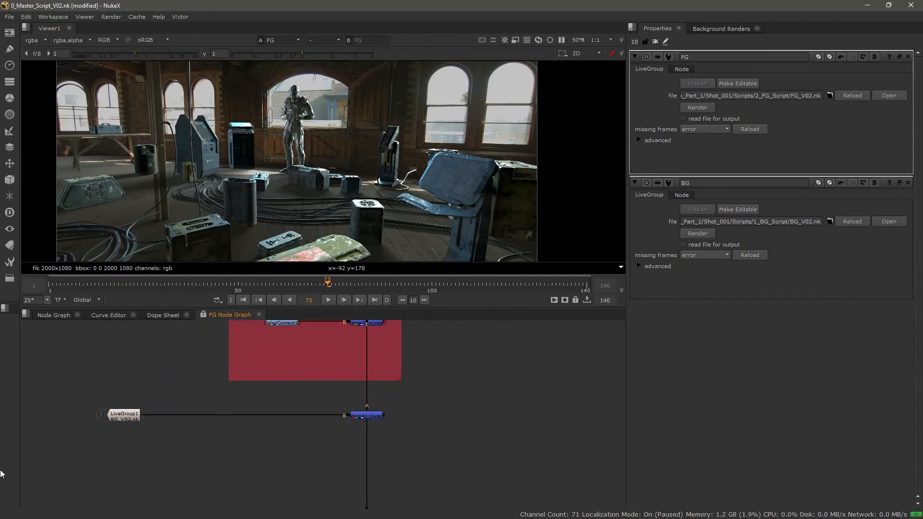
middle_drag(362, 390, 368, 431)
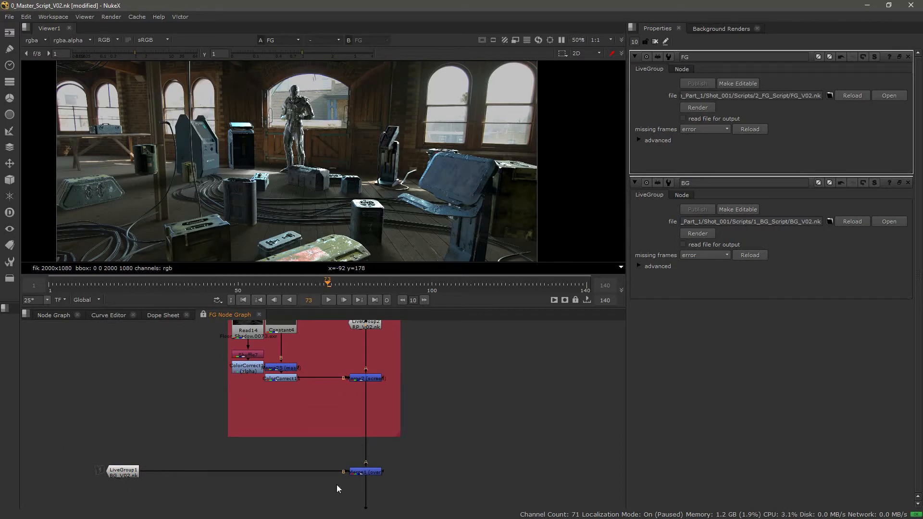
middle_drag(339, 484, 265, 305)
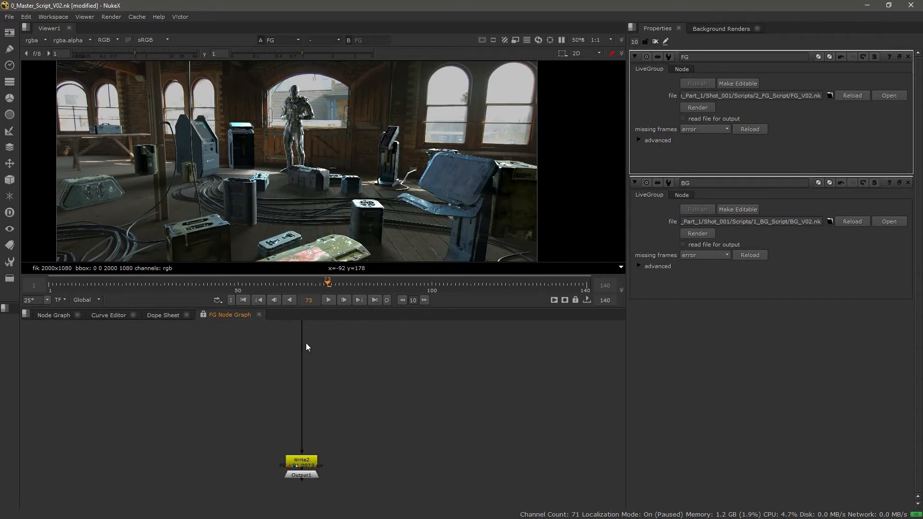
middle_drag(308, 389, 312, 446)
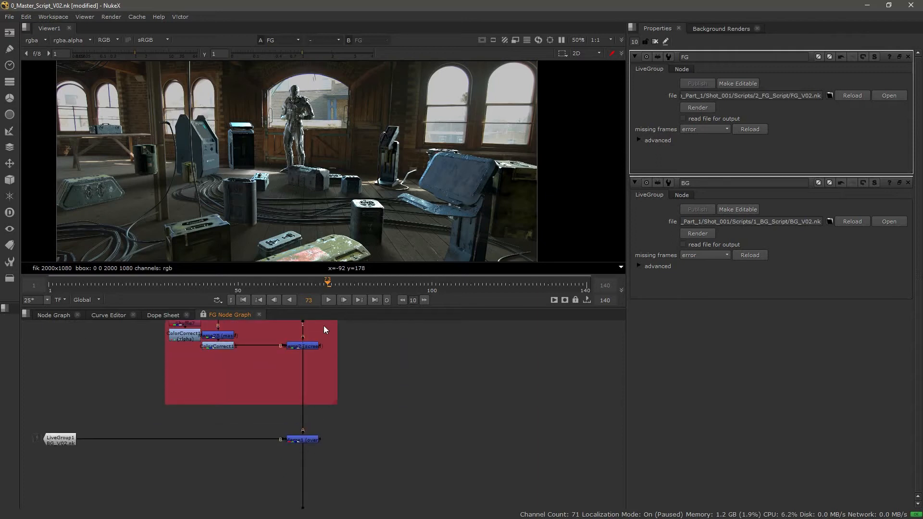
middle_drag(324, 325, 263, 390)
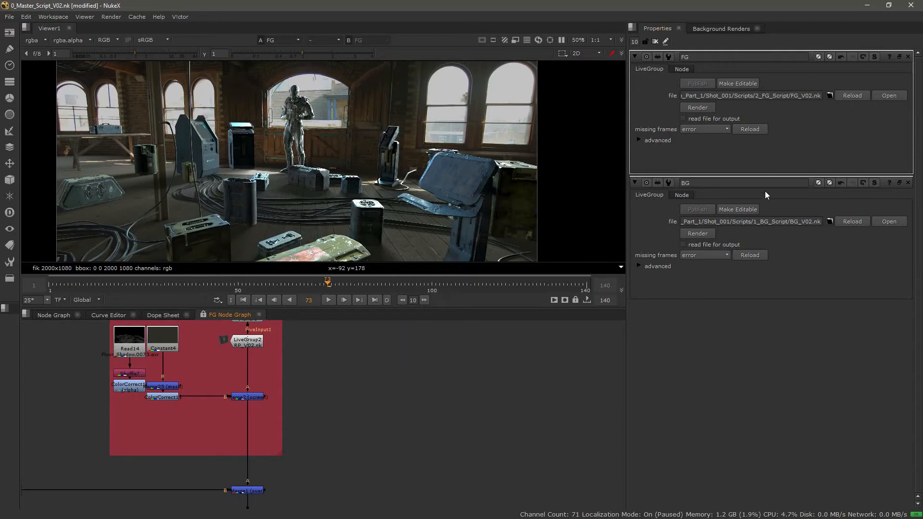
Make the FG live group editable and enable its advanced output node override, set to Merge2
click(640, 139)
click(249, 397)
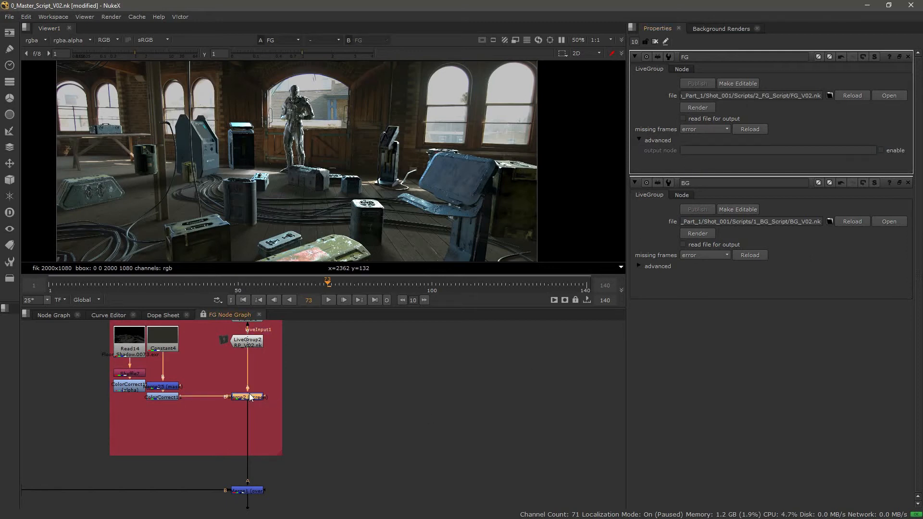
click(461, 386)
click(746, 83)
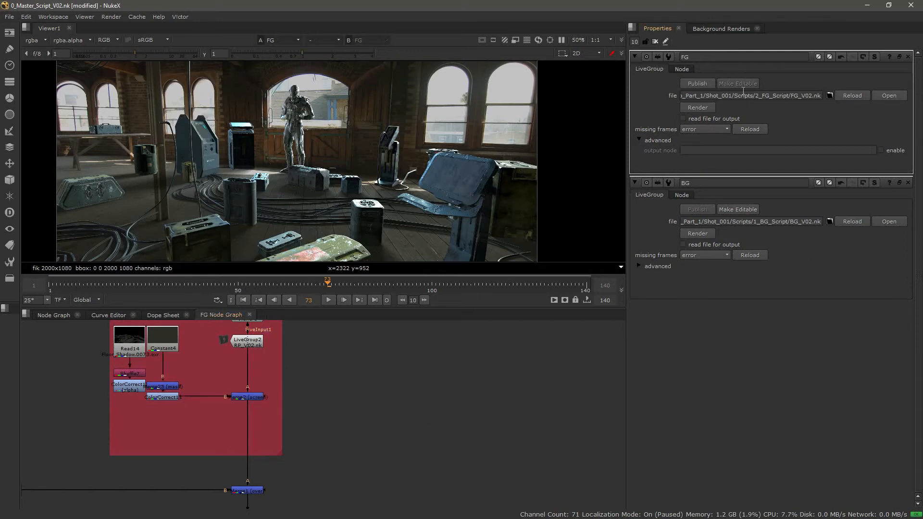
click(895, 151)
click(815, 150)
text(Merge2)
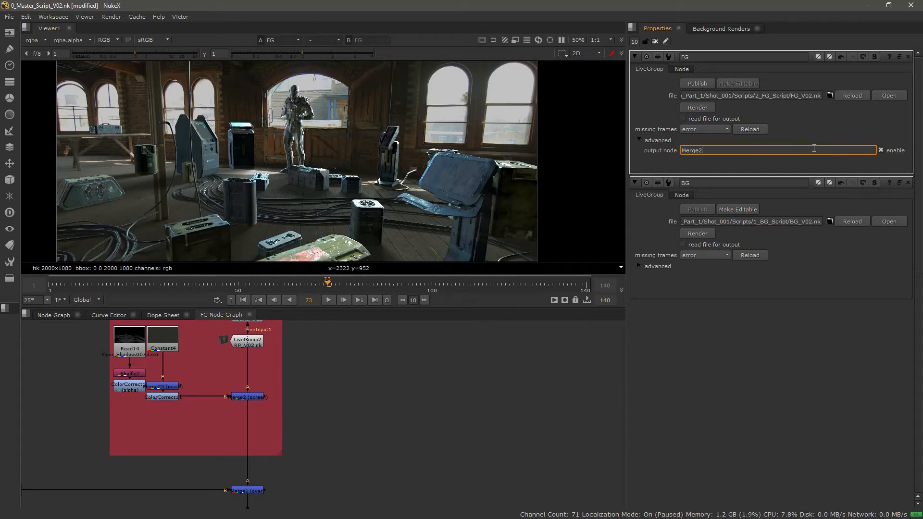
key(Return)
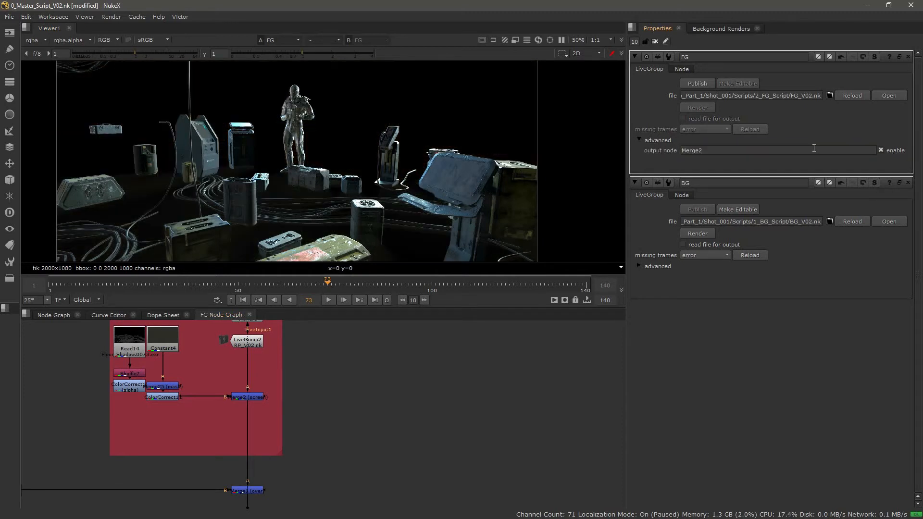
Return to the main node graph and view the Merge1 composite of the BG and FG groups
click(50, 315)
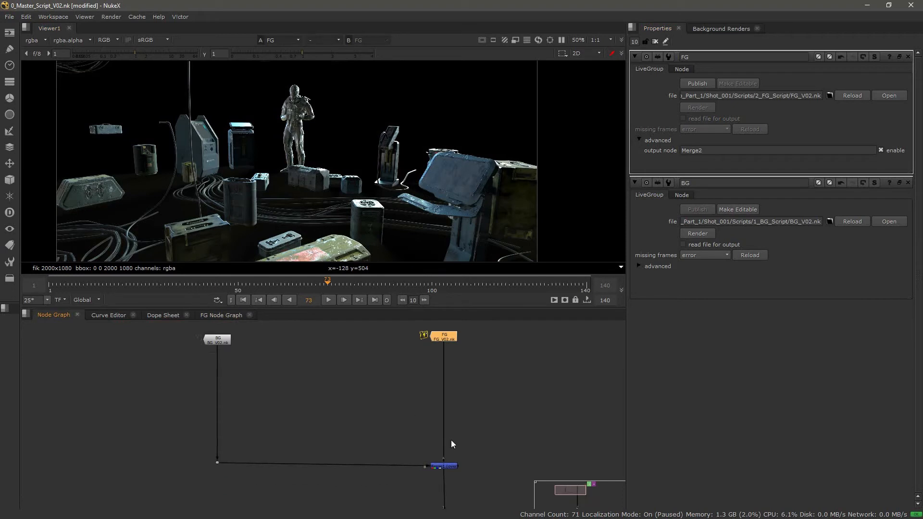
middle_drag(451, 440, 445, 406)
click(438, 432)
key(1)
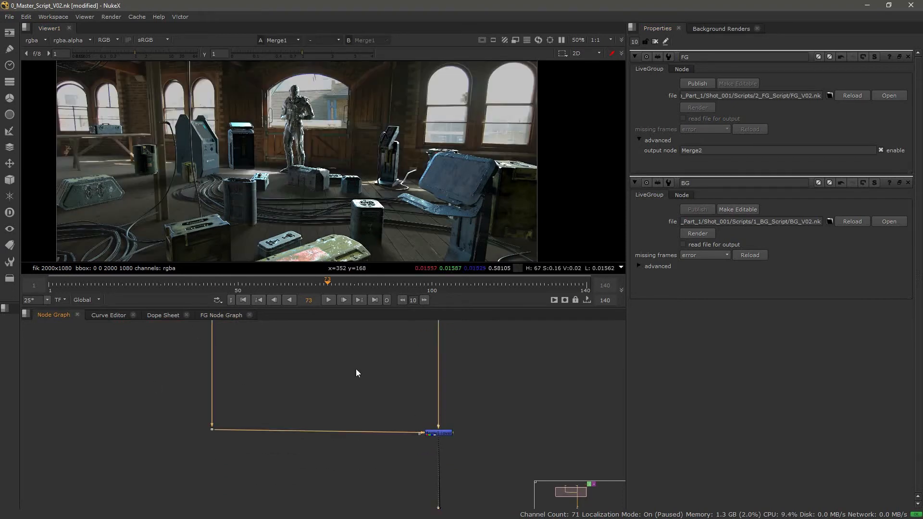
click(374, 371)
scroll(371, 380, down, 3)
middle_drag(365, 405, 333, 425)
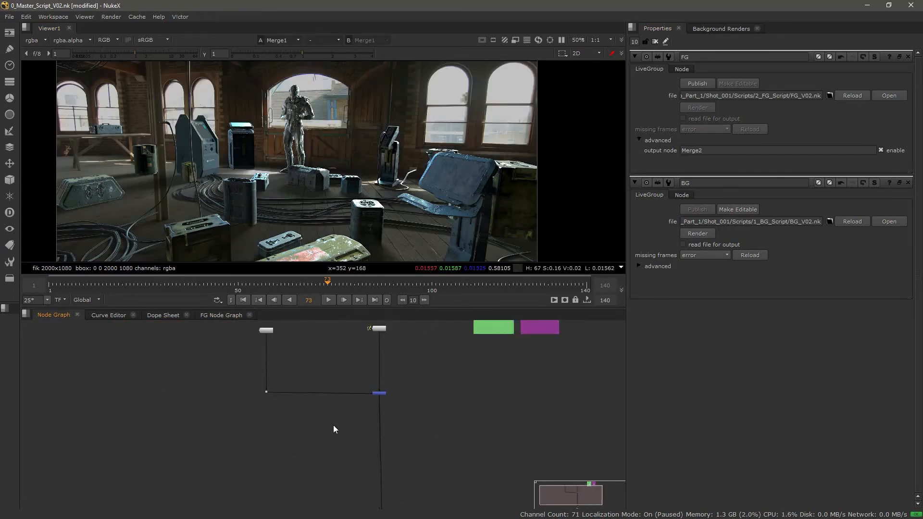
Disable the FG live group's output node override and version its file up to FG_V03.nk
scroll(373, 388, up, 4)
click(379, 414)
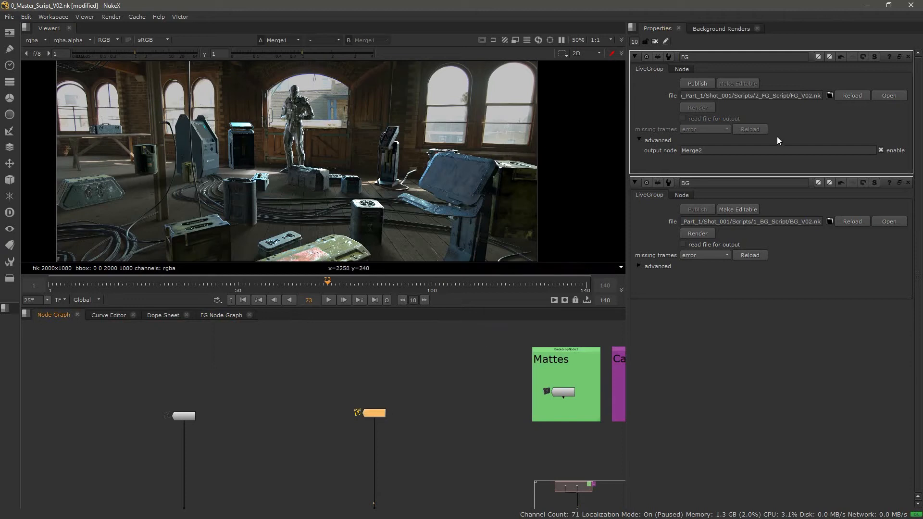
click(891, 151)
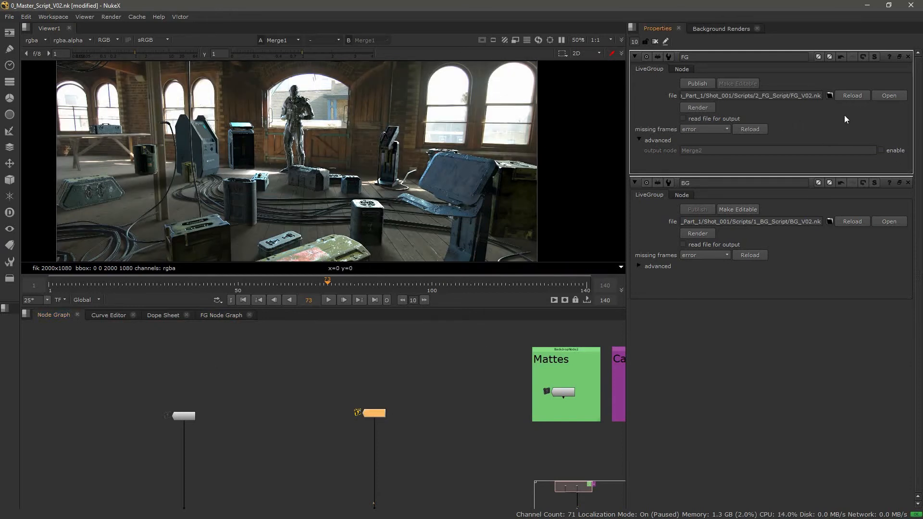
key(alt+Up)
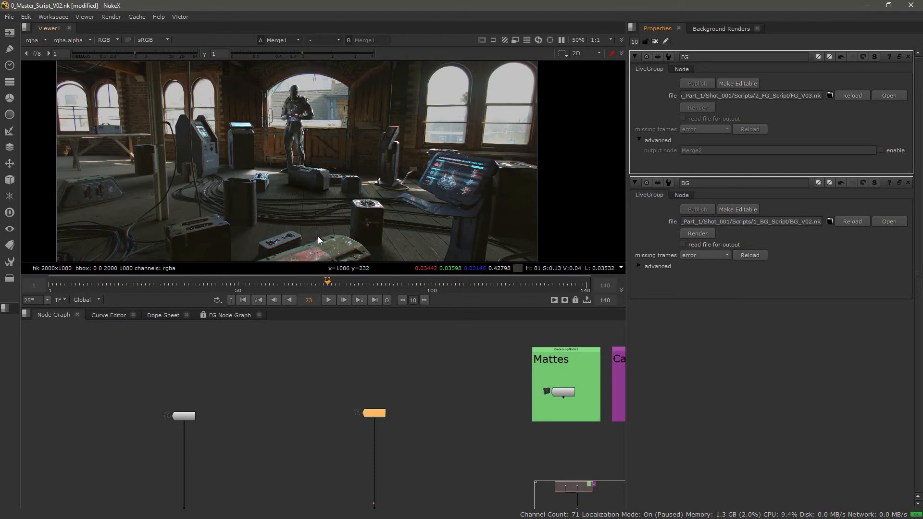
scroll(320, 186, up, 3)
scroll(373, 173, up, 1)
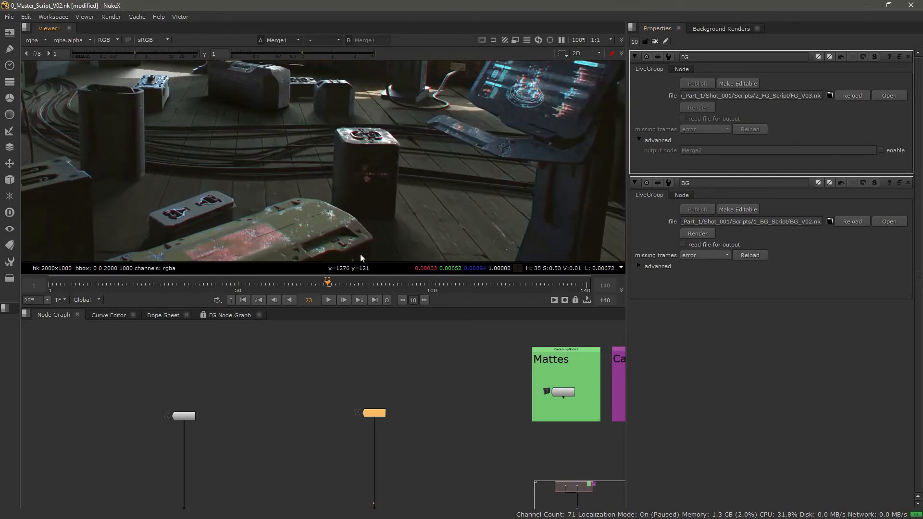
Move to frame 28 and view the whole Merge1 composite
drag(347, 283, 153, 295)
scroll(250, 172, down, 3)
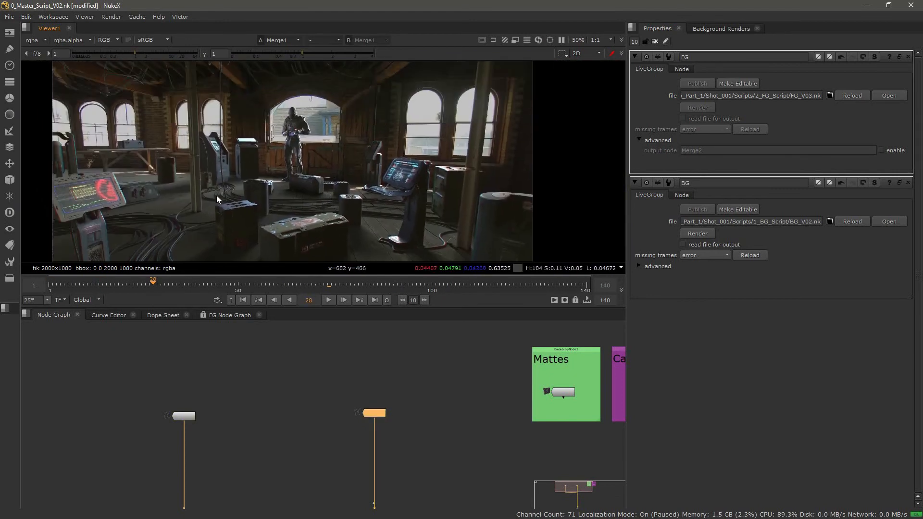
scroll(267, 178, down, 1)
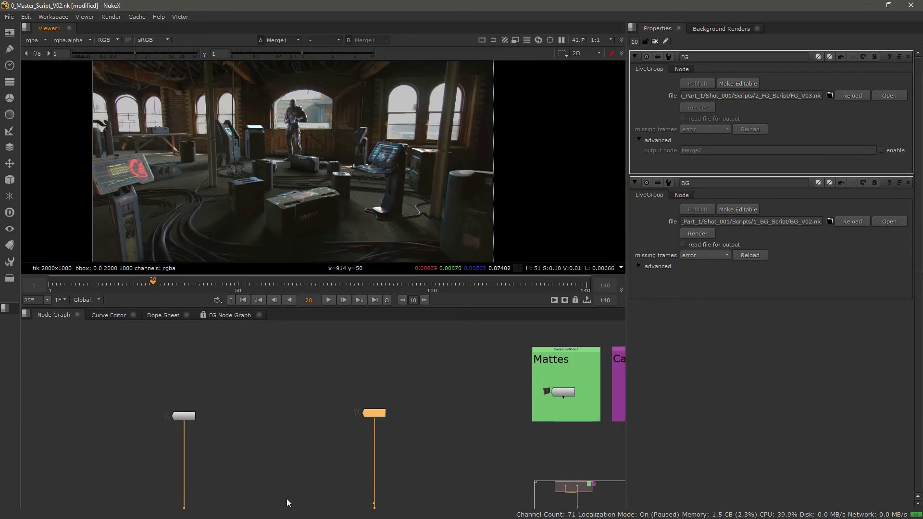
Place the Viewer node below Write1, connect it to Write1's output and fit the composite and node graph in view
middle_drag(286, 499, 258, 253)
middle_drag(286, 480, 273, 407)
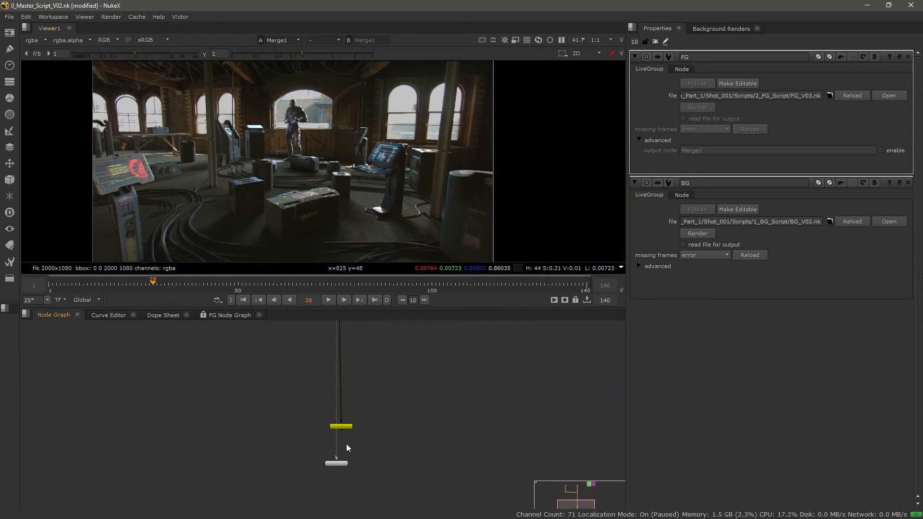
drag(341, 463, 345, 497)
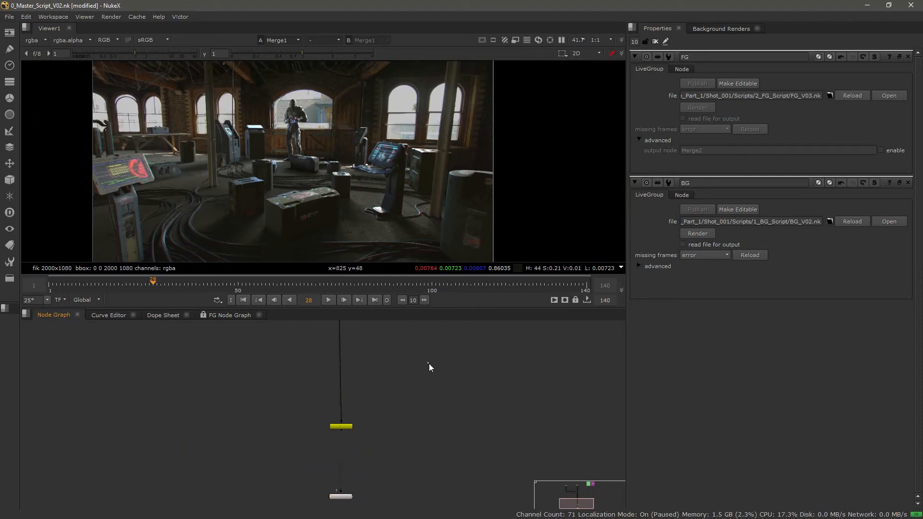
middle_drag(394, 342, 403, 427)
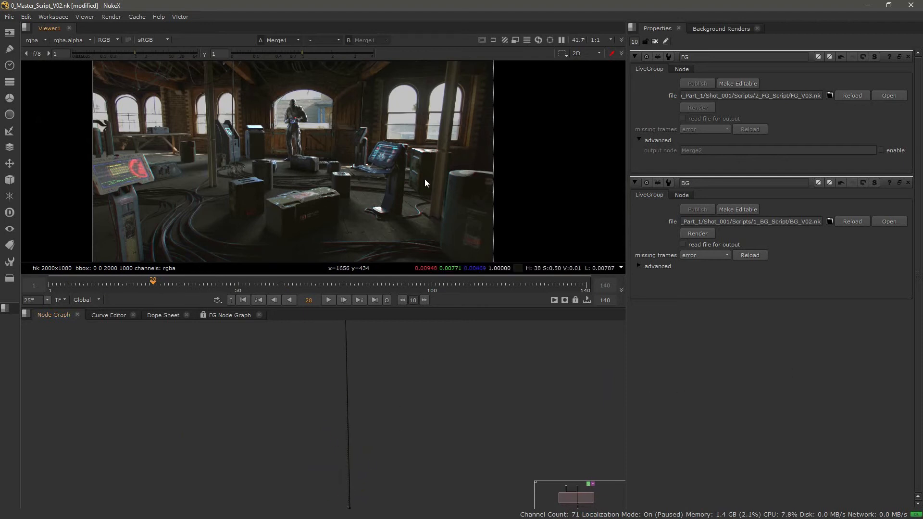
key(f)
key(f)
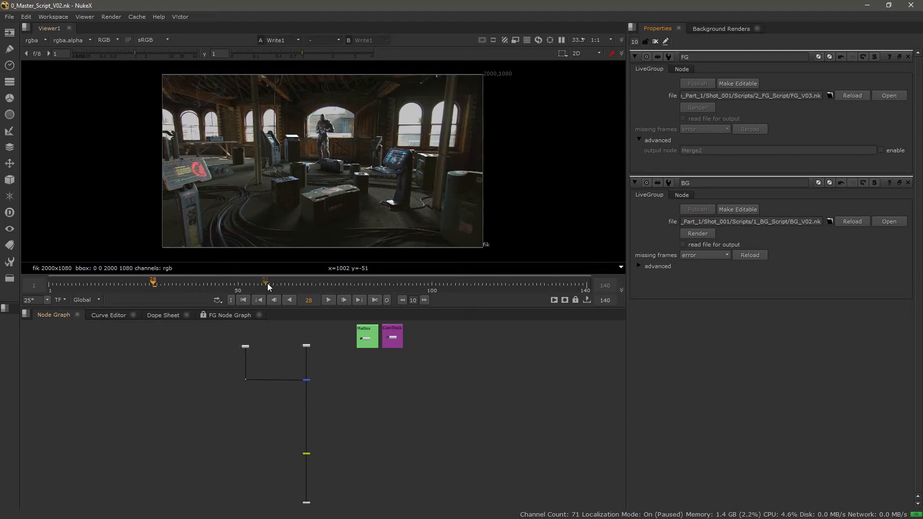
Examine the main node graph's overall layout, from the BG and FG live groups through Merge1 to Write1
scroll(237, 344, up, 4)
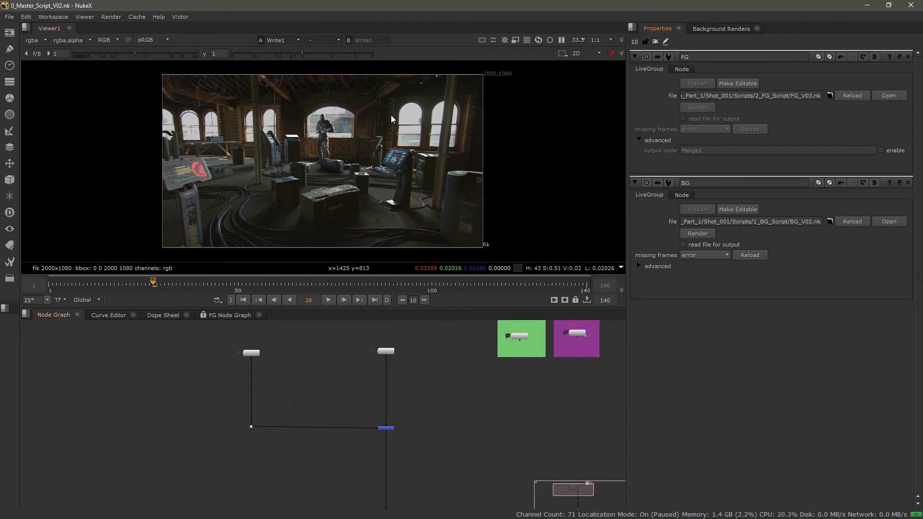
scroll(519, 351, down, 3)
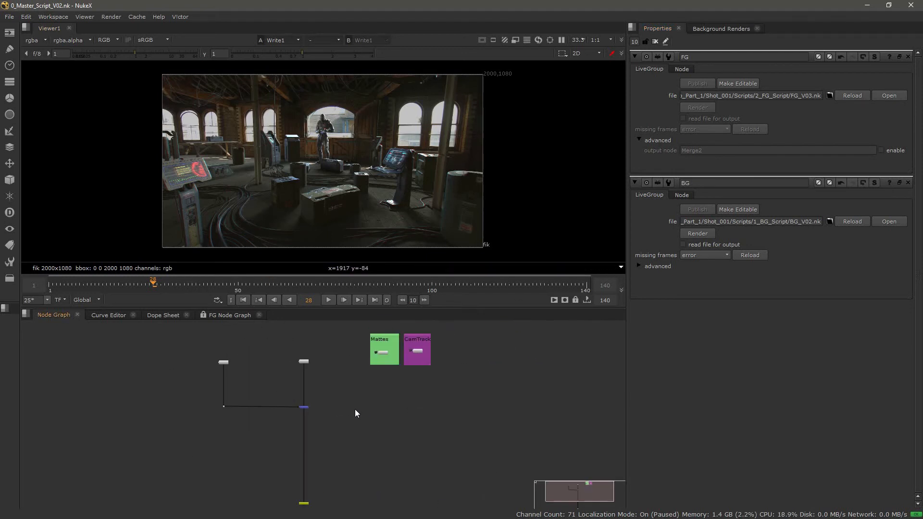
scroll(333, 417, up, 2)
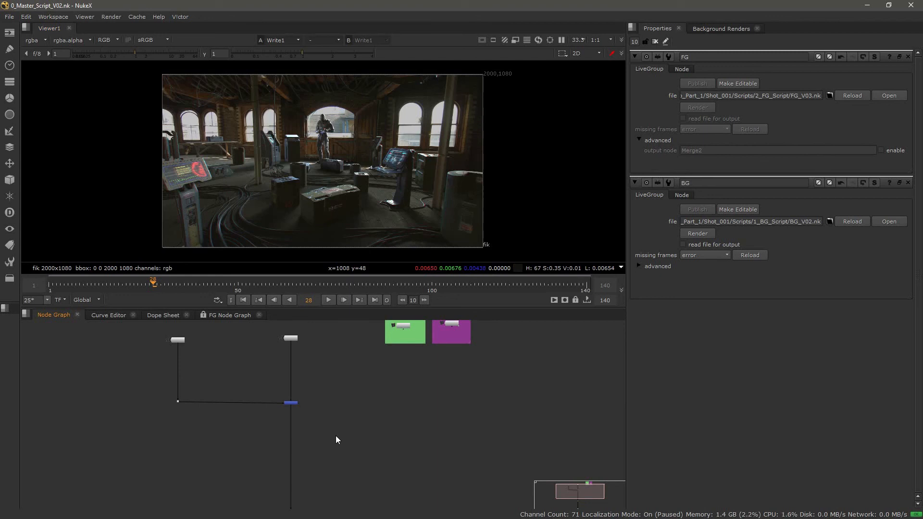
scroll(336, 437, down, 2)
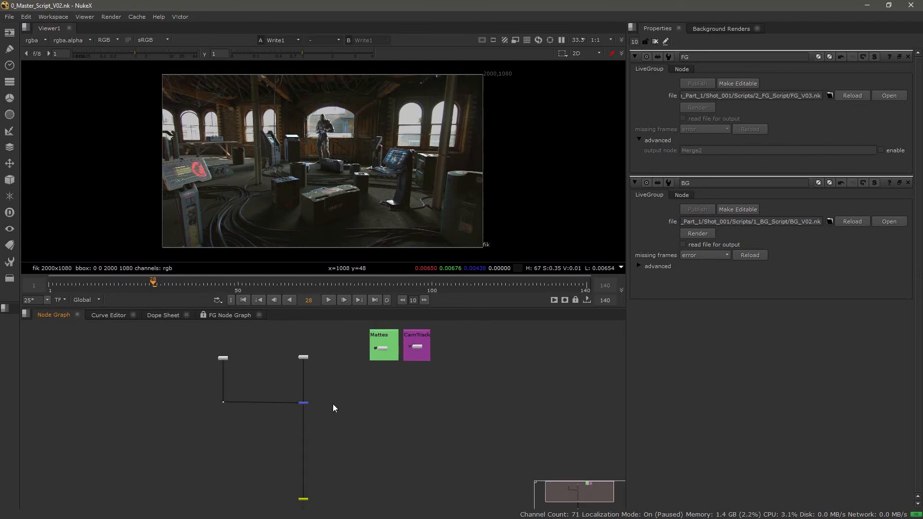
mouse_move(132, 347)
mouse_down()
mouse_move(333, 420)
mouse_move(444, 435)
mouse_up()
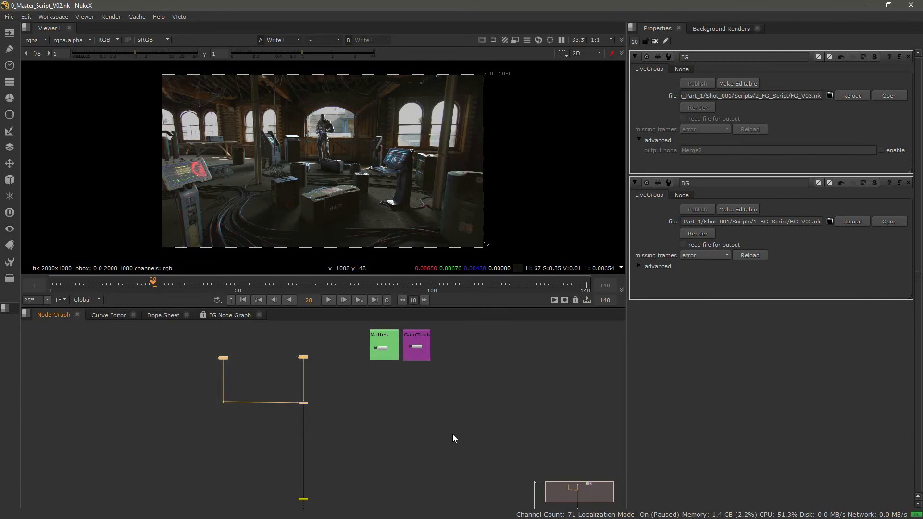
click(423, 428)
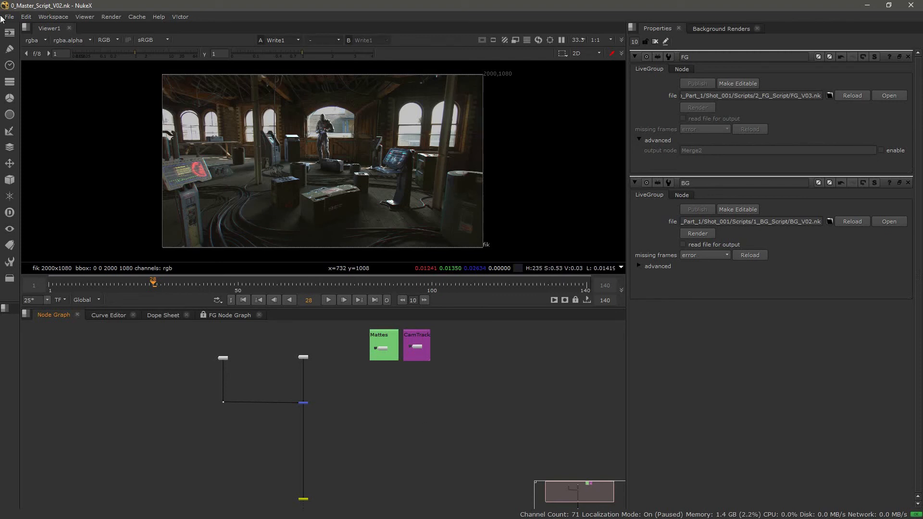
Inspect the BG branch and the FG branch individually, and how both combine at Merge1
scroll(221, 375, up, 3)
middle_drag(184, 337, 158, 375)
drag(147, 350, 246, 505)
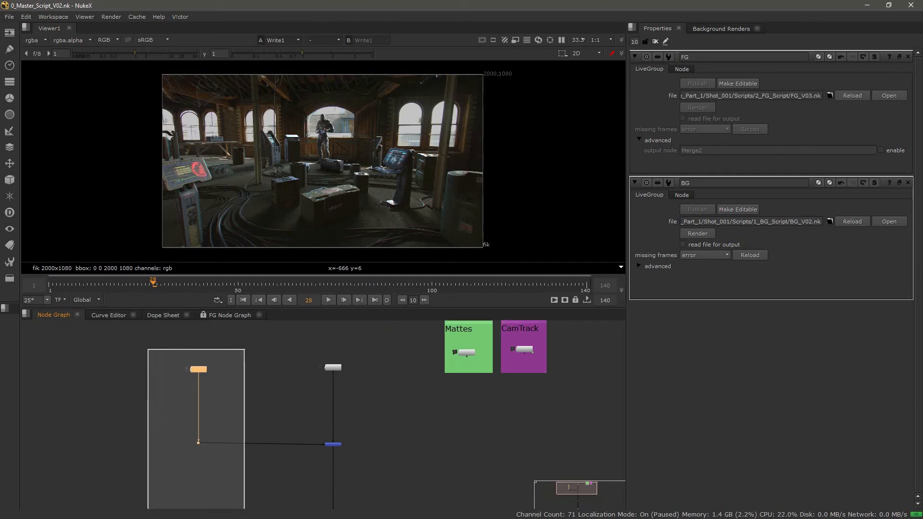
drag(265, 343, 410, 471)
click(403, 464)
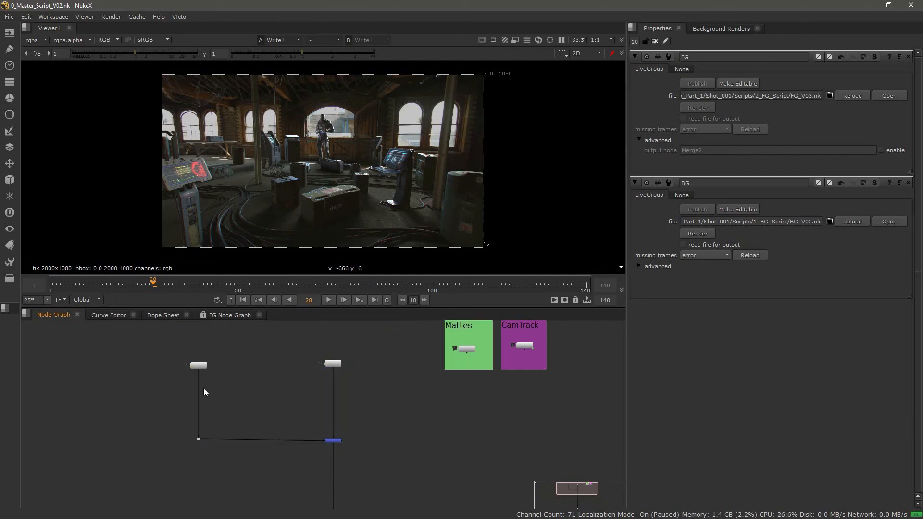
middle_drag(362, 473, 400, 485)
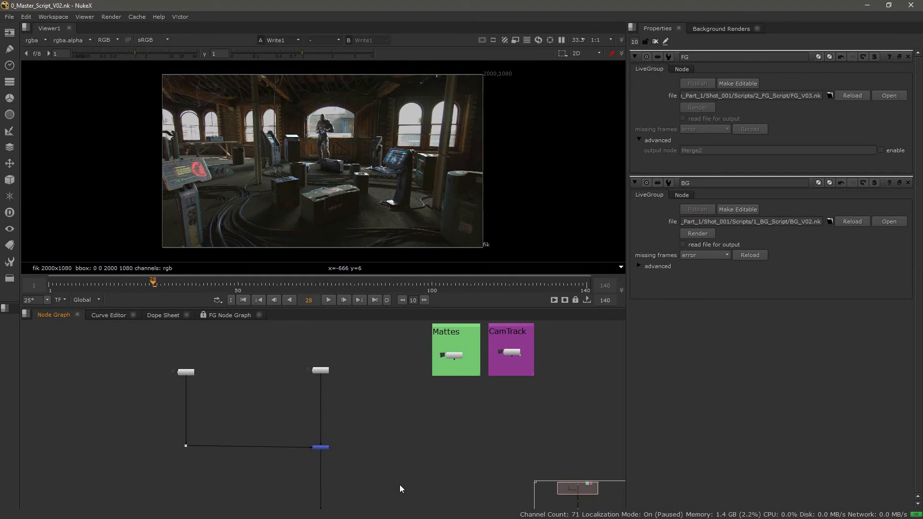
drag(93, 361, 390, 495)
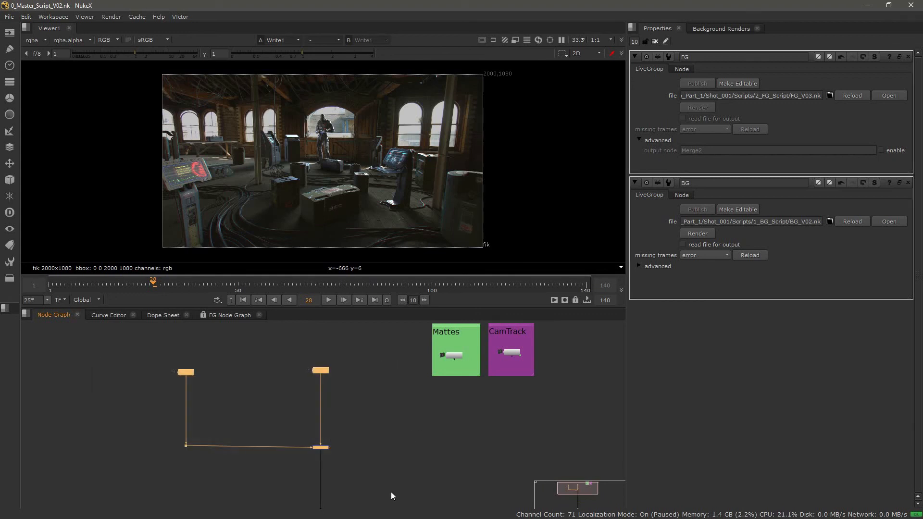
click(391, 492)
scroll(388, 436, up, 1)
middle_drag(389, 436, 417, 377)
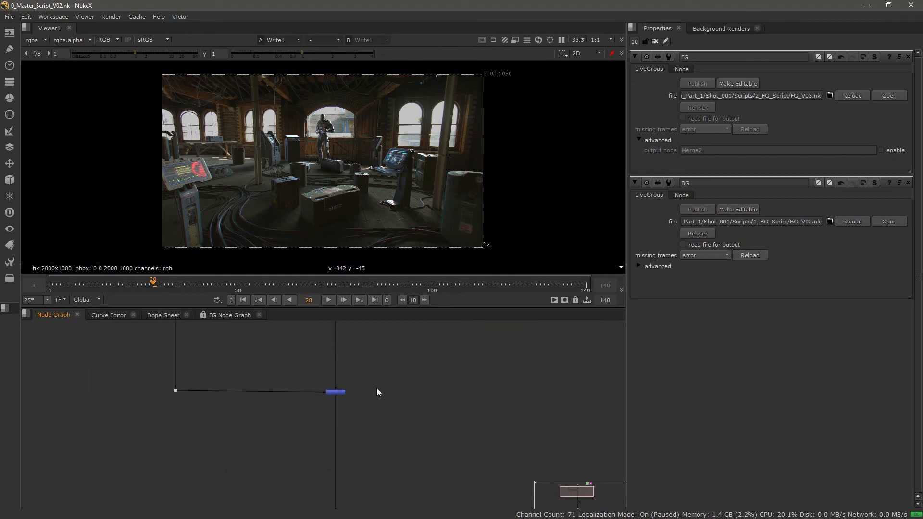